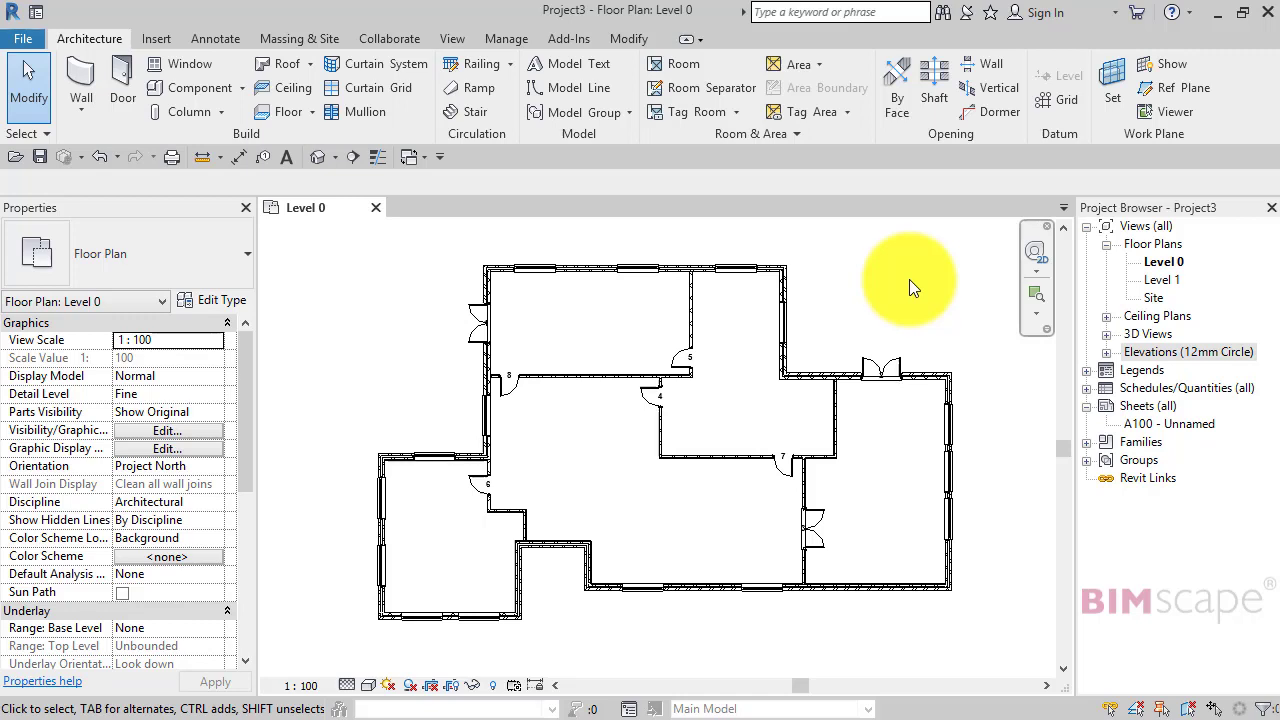
Create a new area plan with the GIA area scheme for Level 0
middle_click_drag(902, 290, 903, 290)
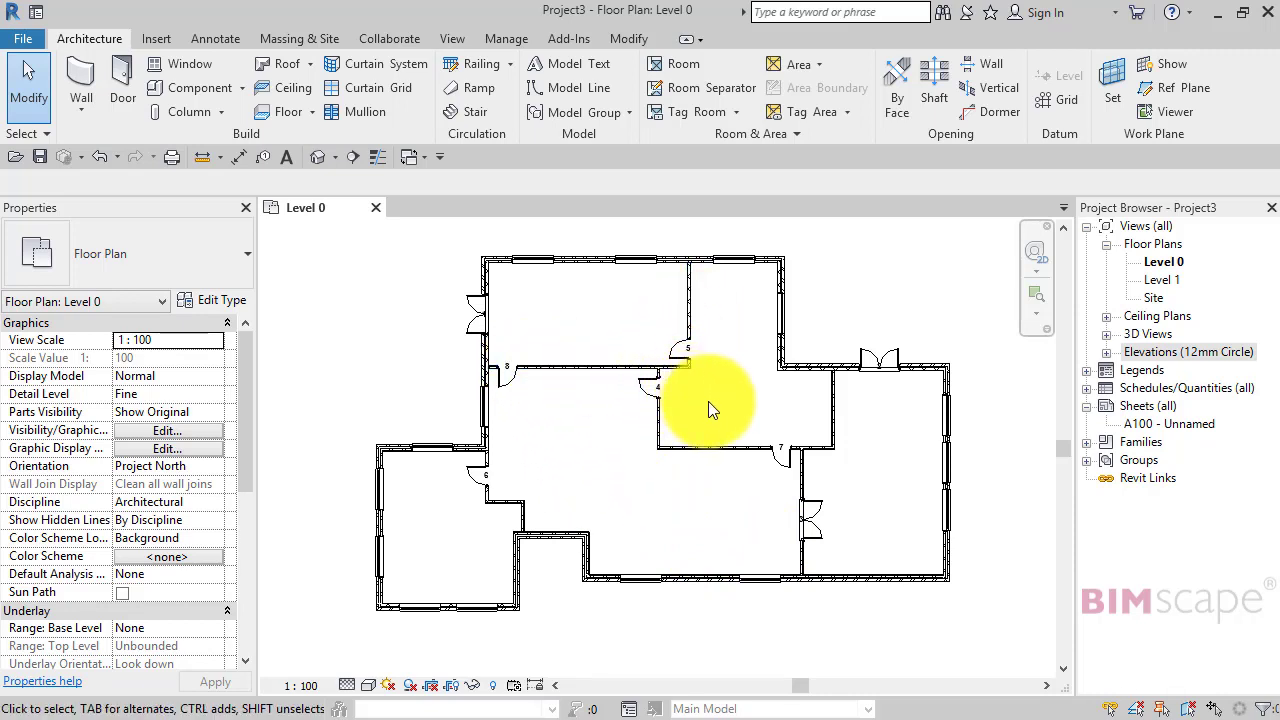
middle_click_drag(708, 401, 721, 413)
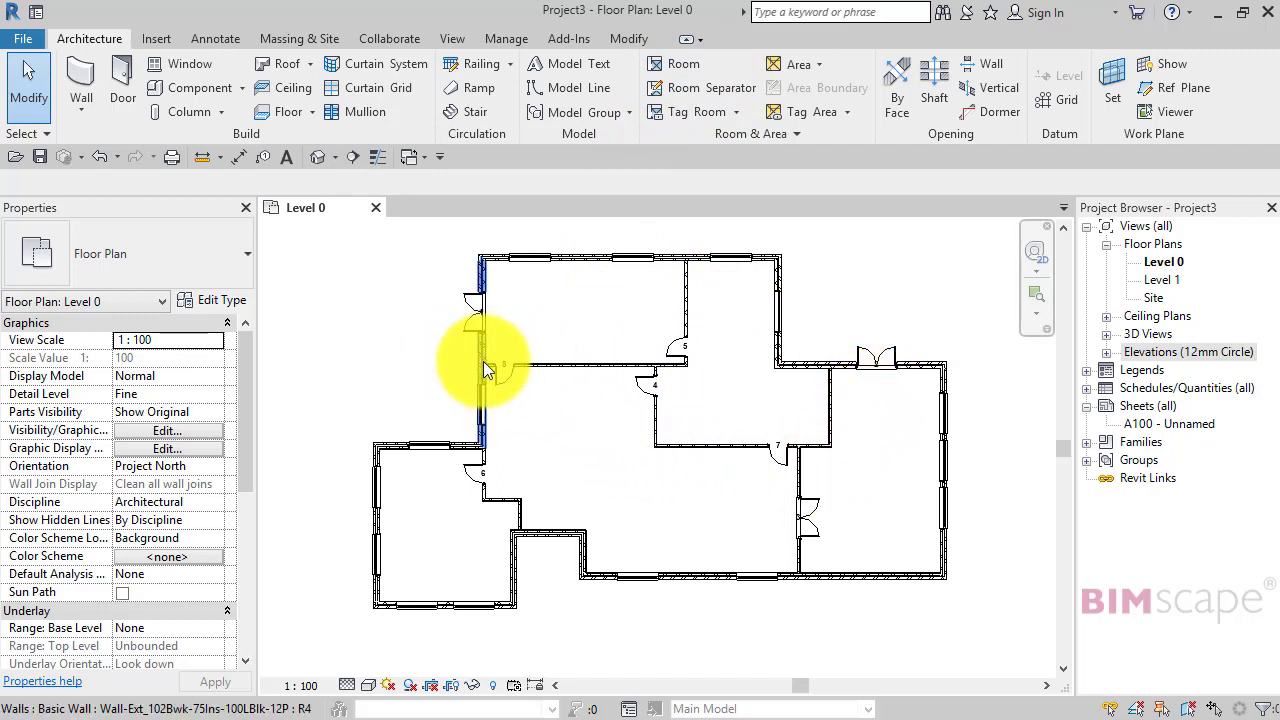
scroll(485, 364, "up", 4)
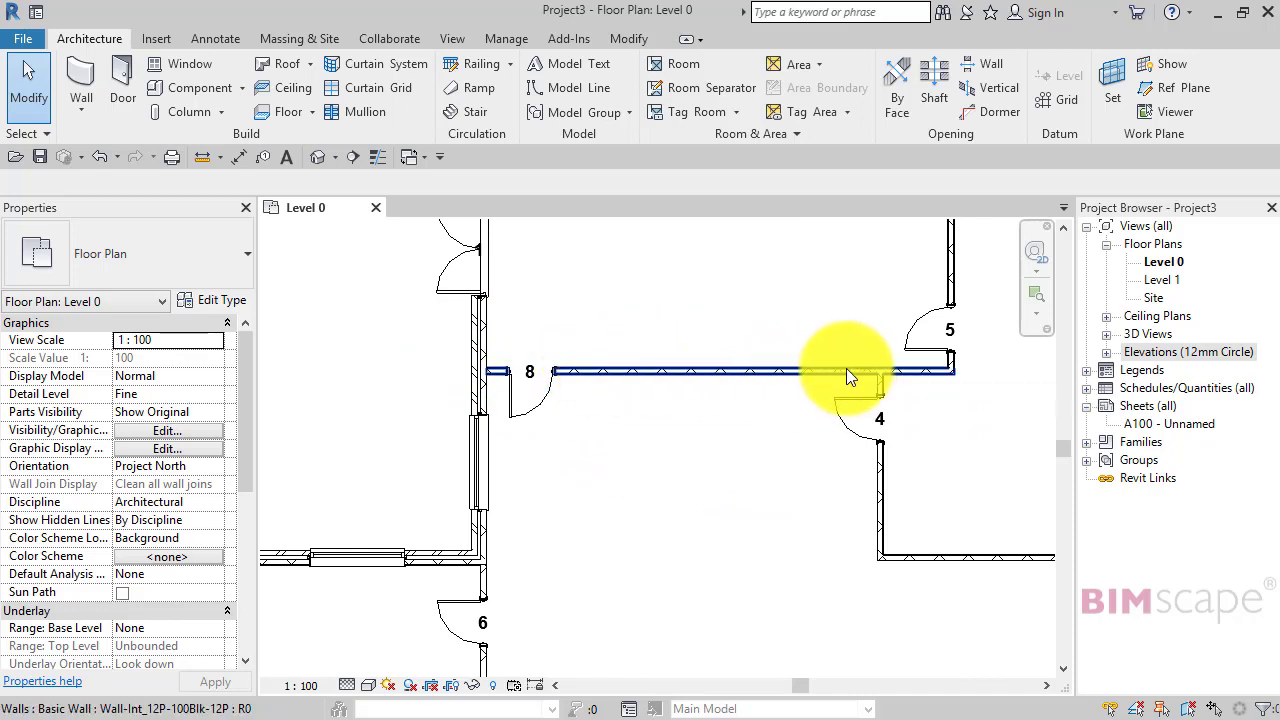
scroll(846, 368, "down", 4)
middle_click_drag(760, 427, 574, 423)
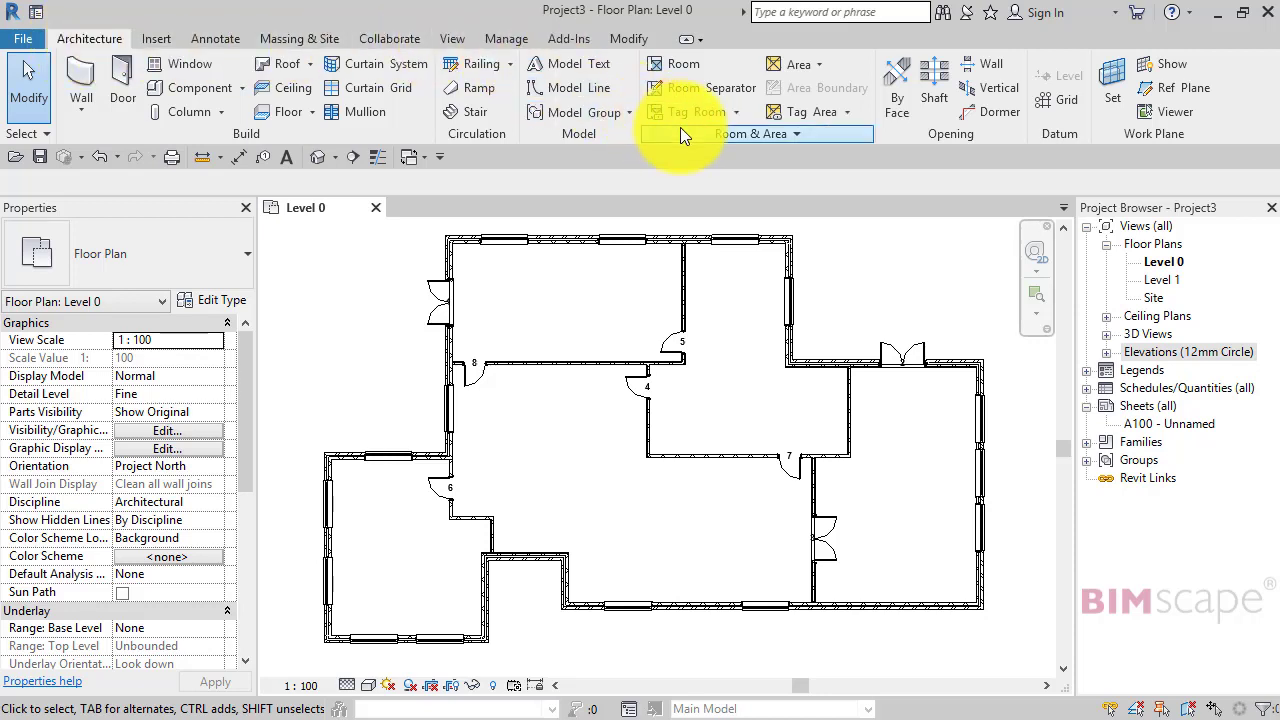
left_click(819, 66)
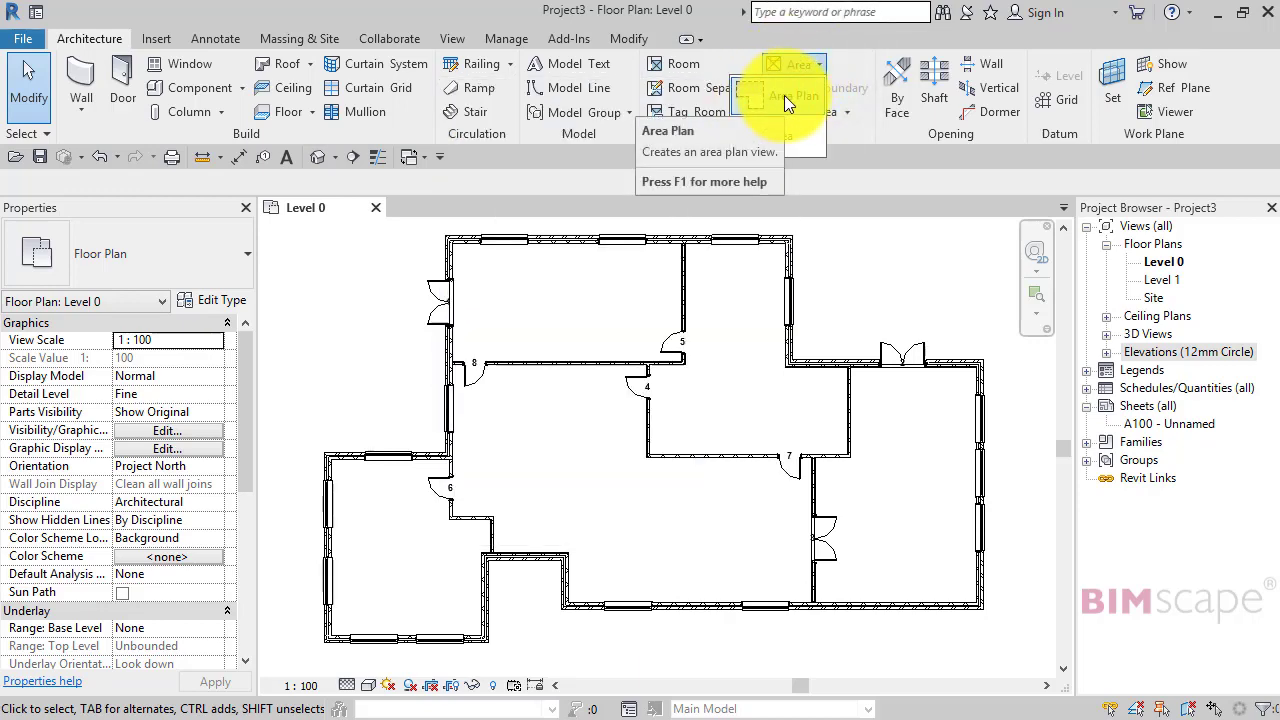
left_click(784, 95)
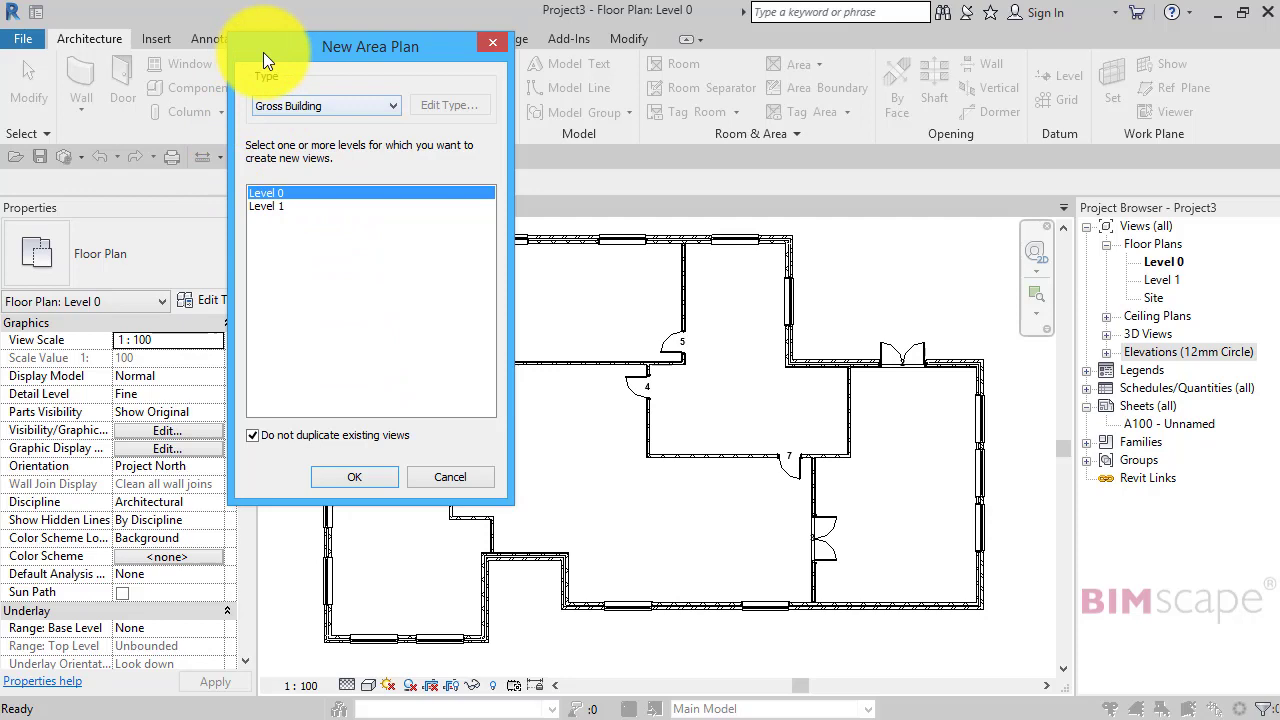
left_click(393, 106)
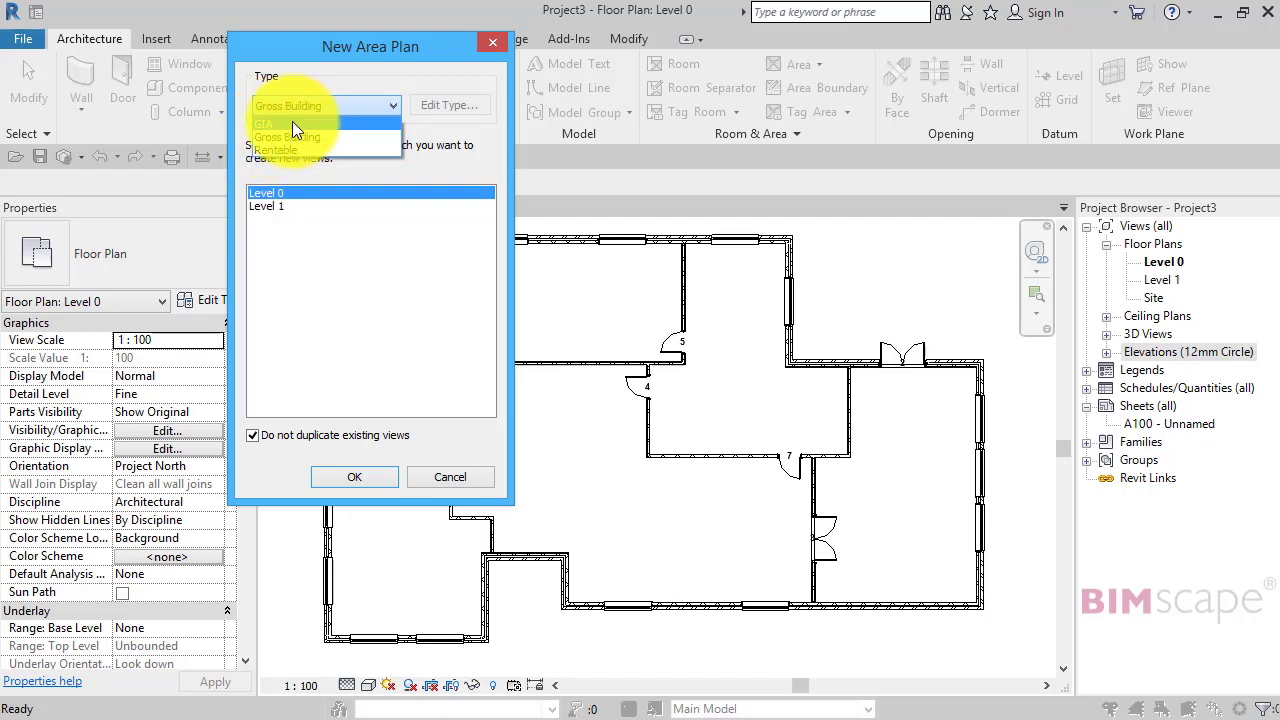
left_click(345, 121)
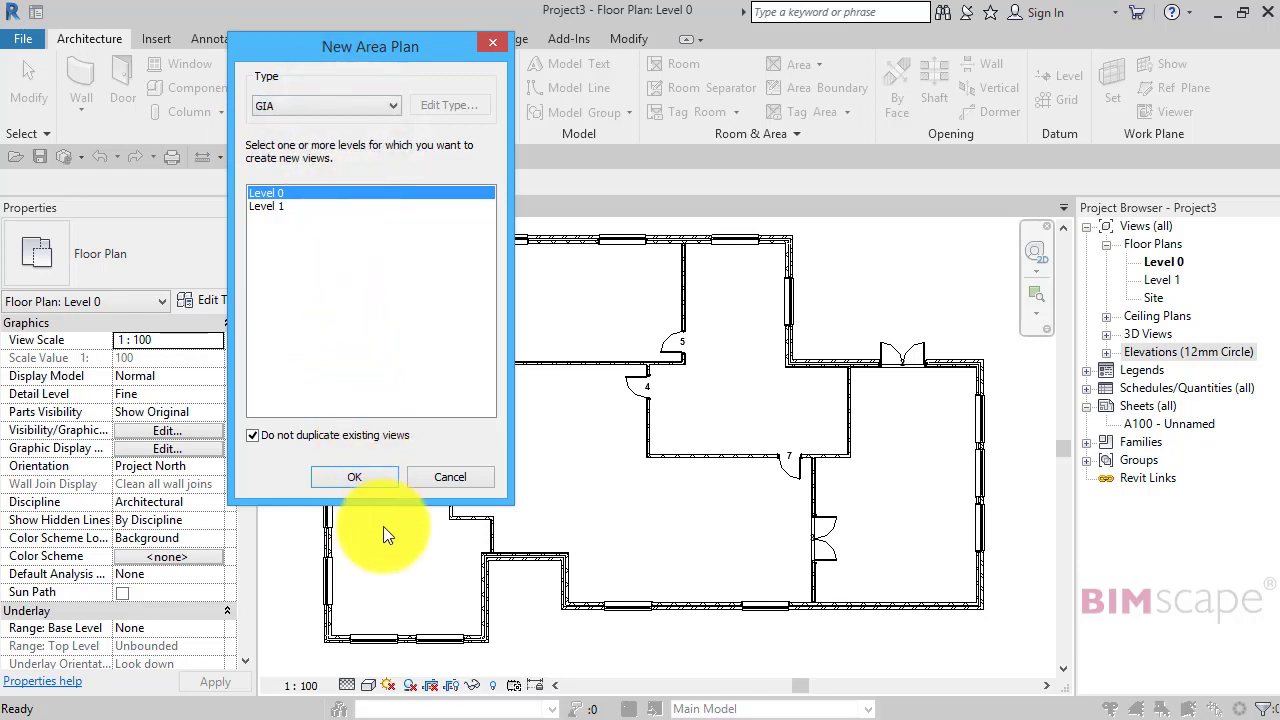
left_click(363, 478)
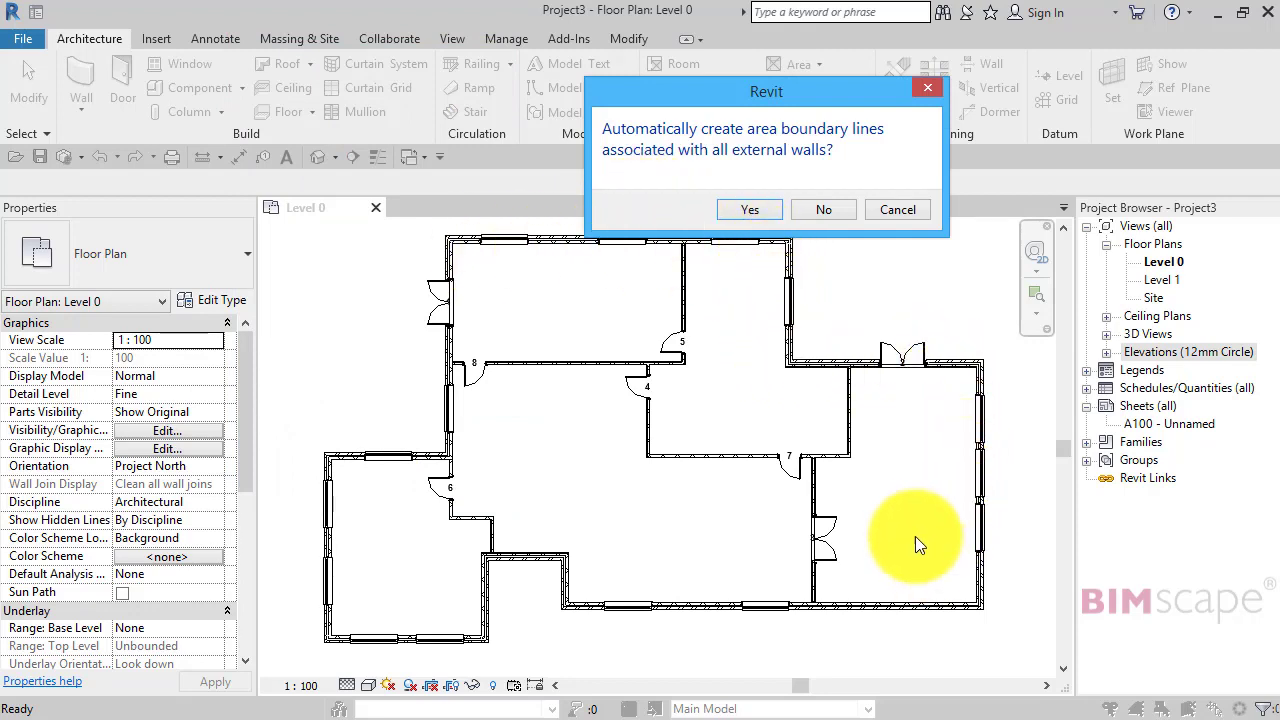
Accept auto-created boundary lines on external walls, inspect them, and expand Area Plans (GIA)
left_click(742, 211)
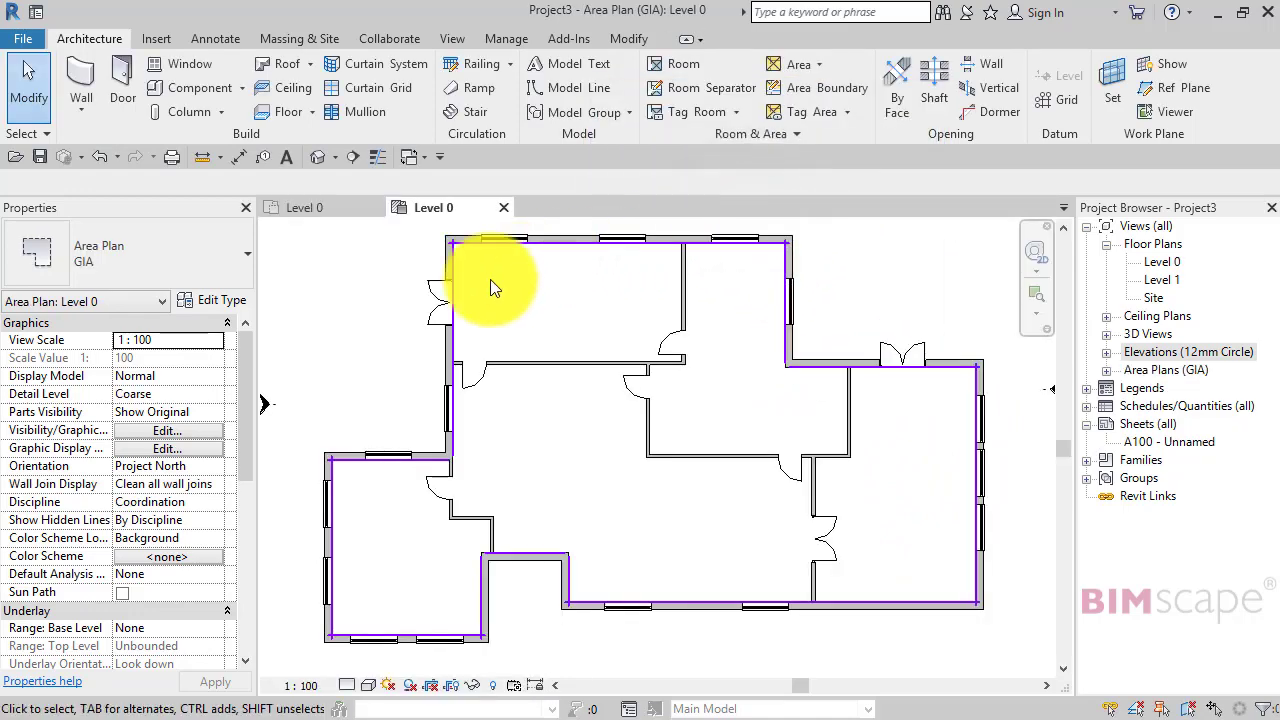
scroll(415, 250, "up", 5)
scroll(418, 250, "up", 4)
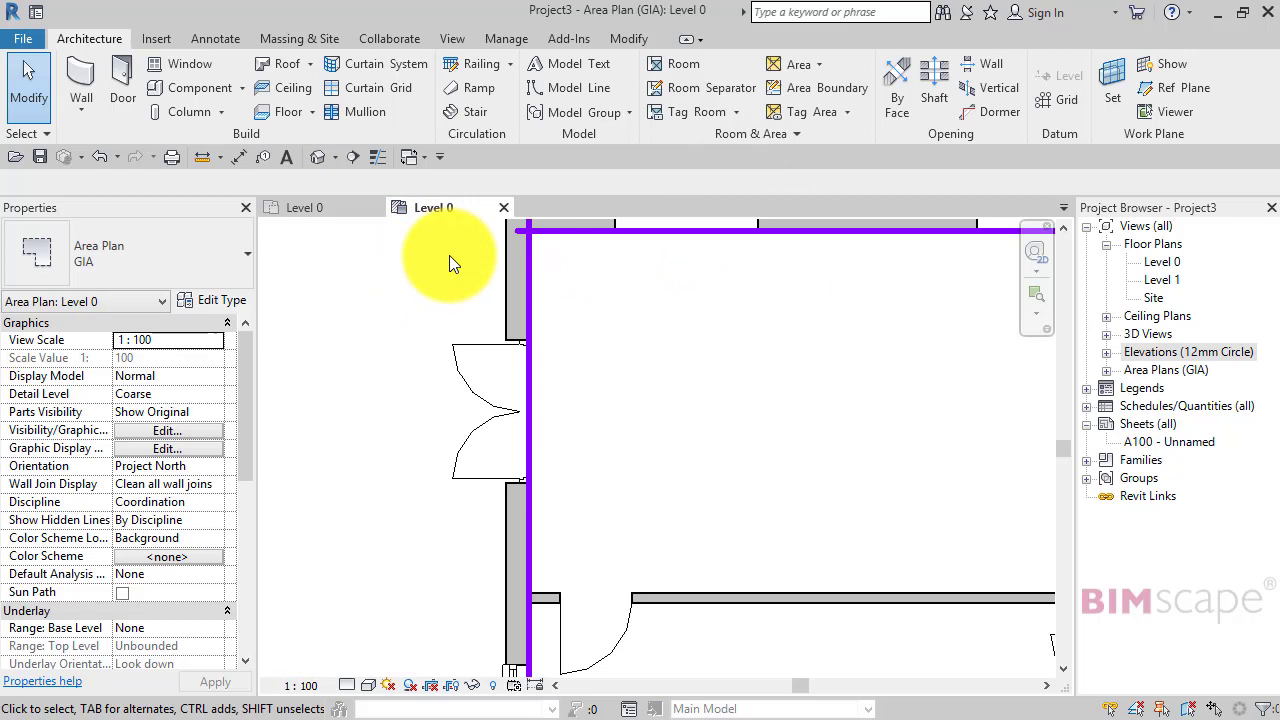
mouse_move(443, 263)
middle_mouse_down()
mouse_move(346, 329)
mouse_move(360, 340)
middle_mouse_up()
scroll(495, 294, "down", 3)
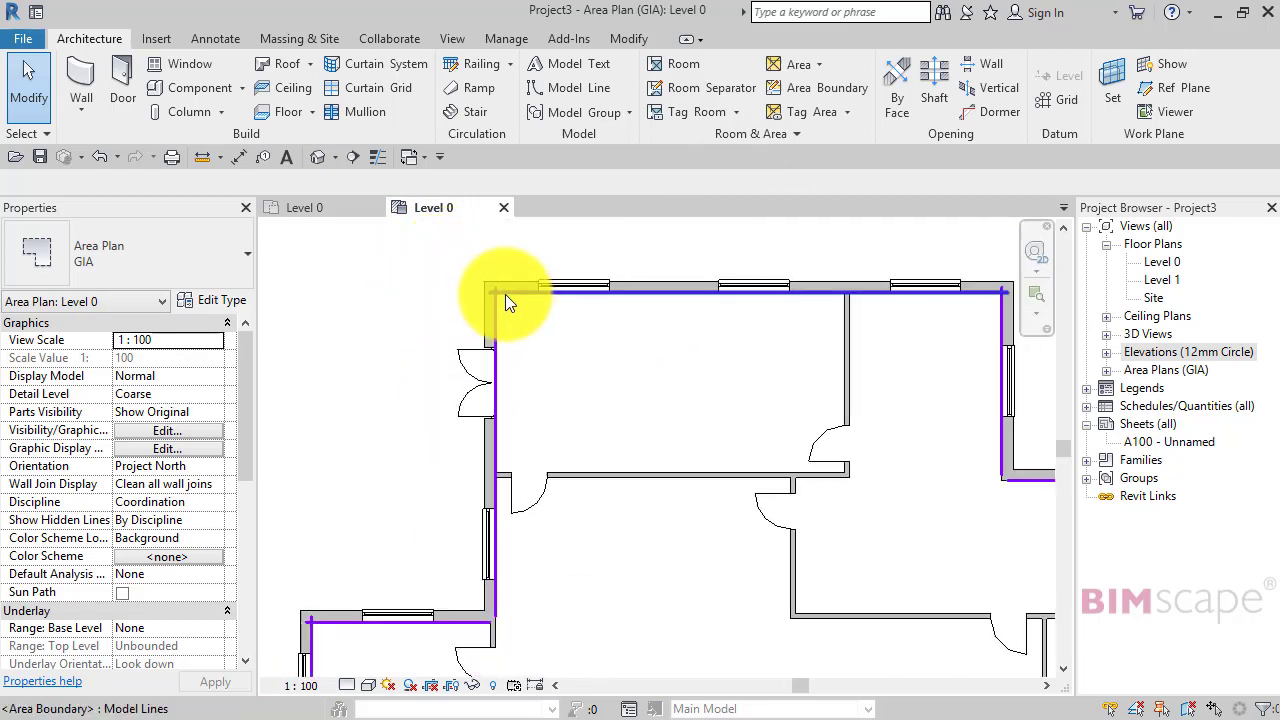
scroll(499, 305, "down", 2)
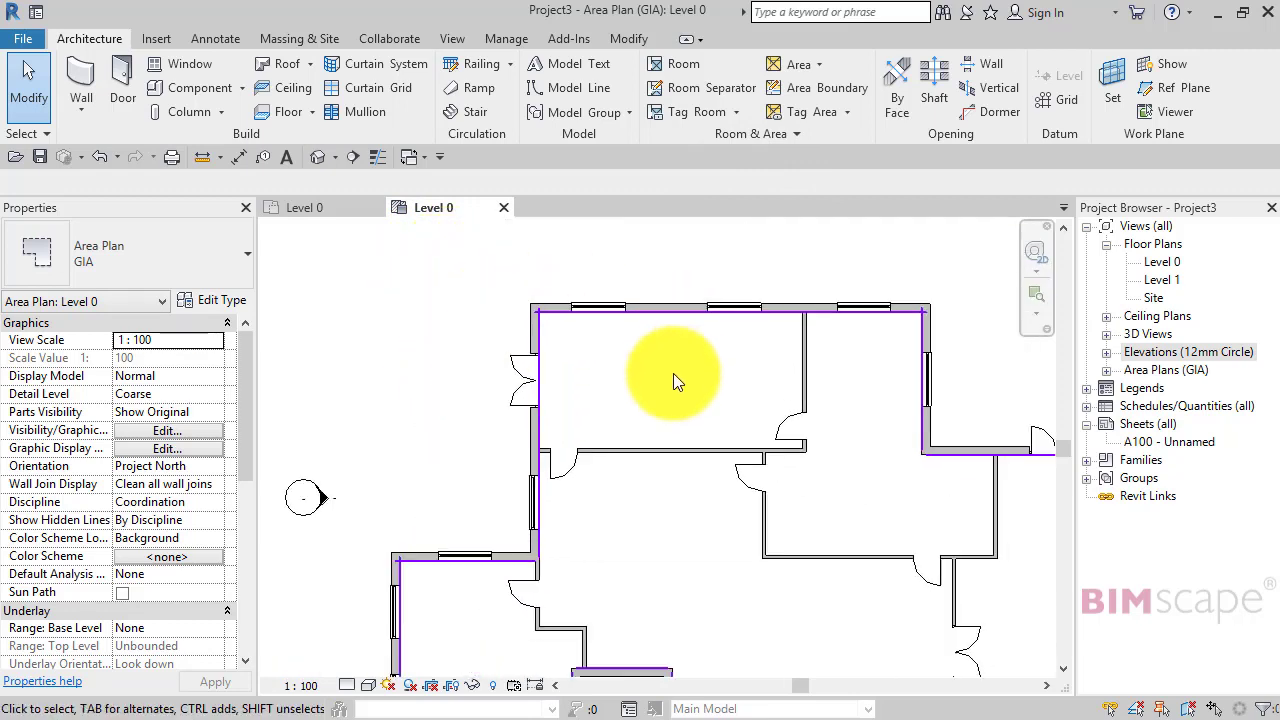
mouse_move(673, 373)
middle_mouse_down()
mouse_move(567, 318)
mouse_move(503, 343)
mouse_move(554, 326)
middle_mouse_up()
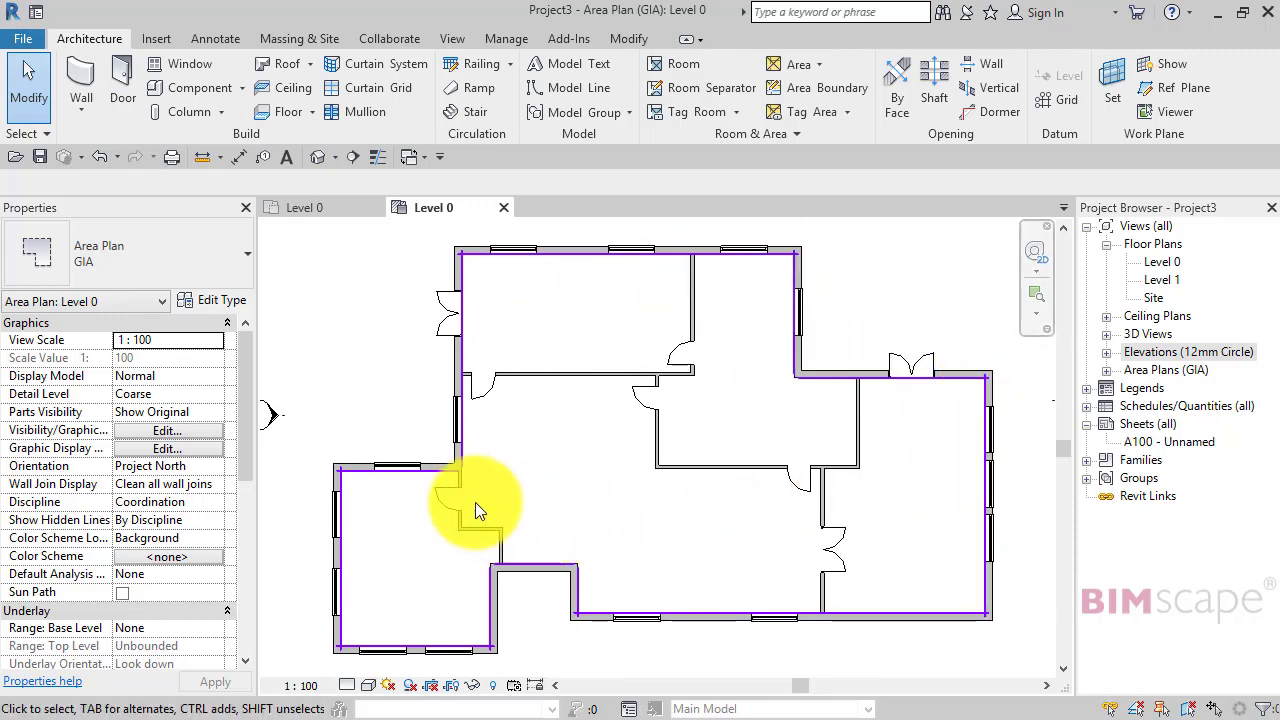
middle_click_drag(556, 442, 558, 444)
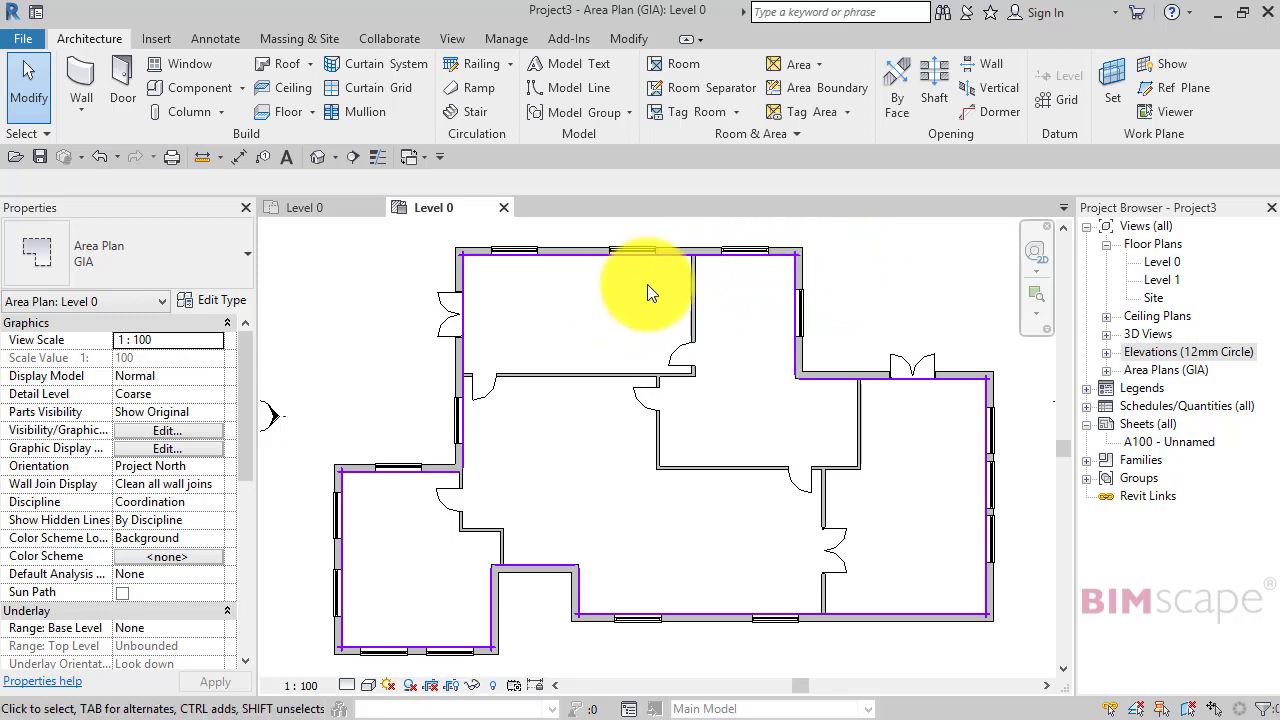
left_click(1105, 370)
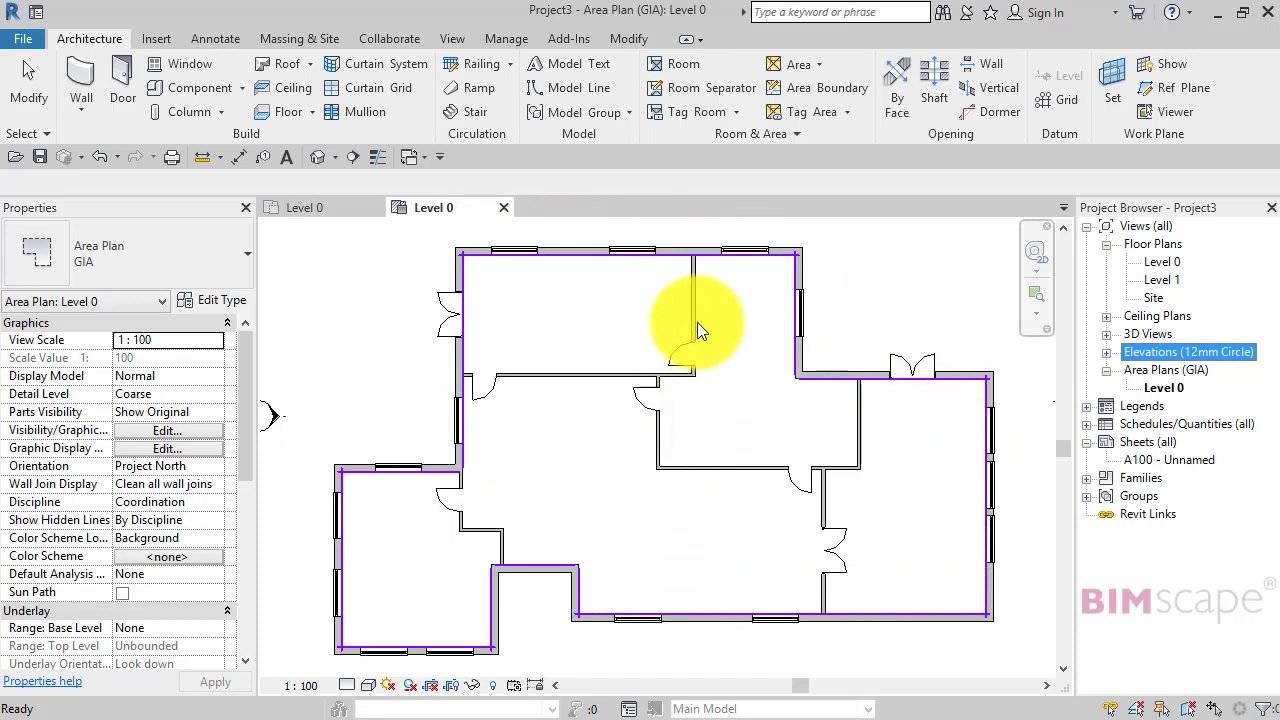
Place one area inside the external boundary, tagged 274.16 m² / 2951.0 ft², and frame the tag
left_click(742, 322)
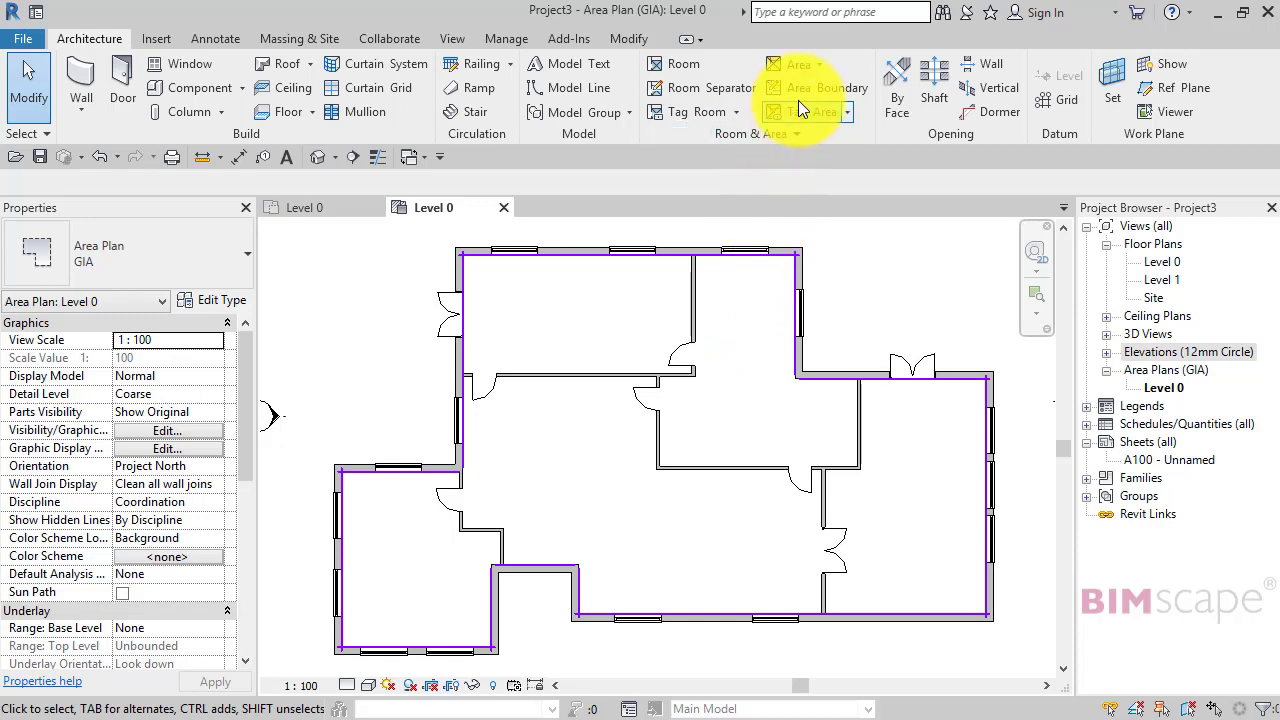
left_click(819, 64)
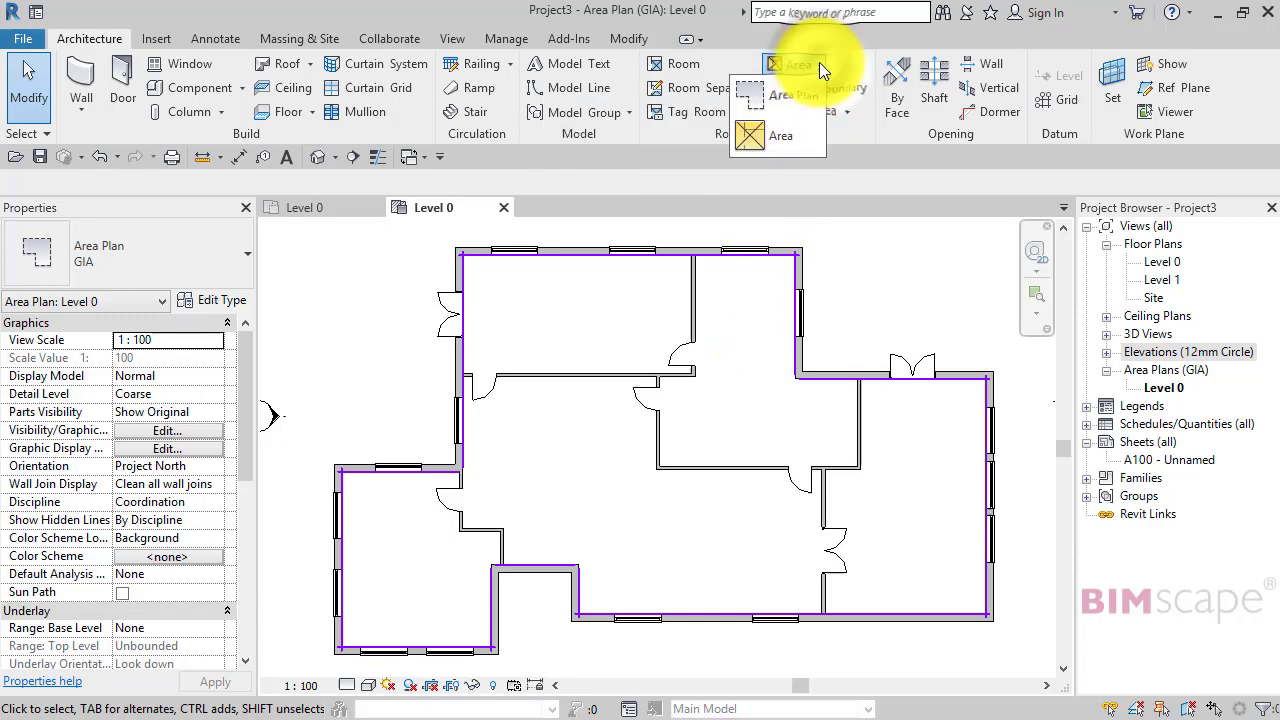
left_click(792, 136)
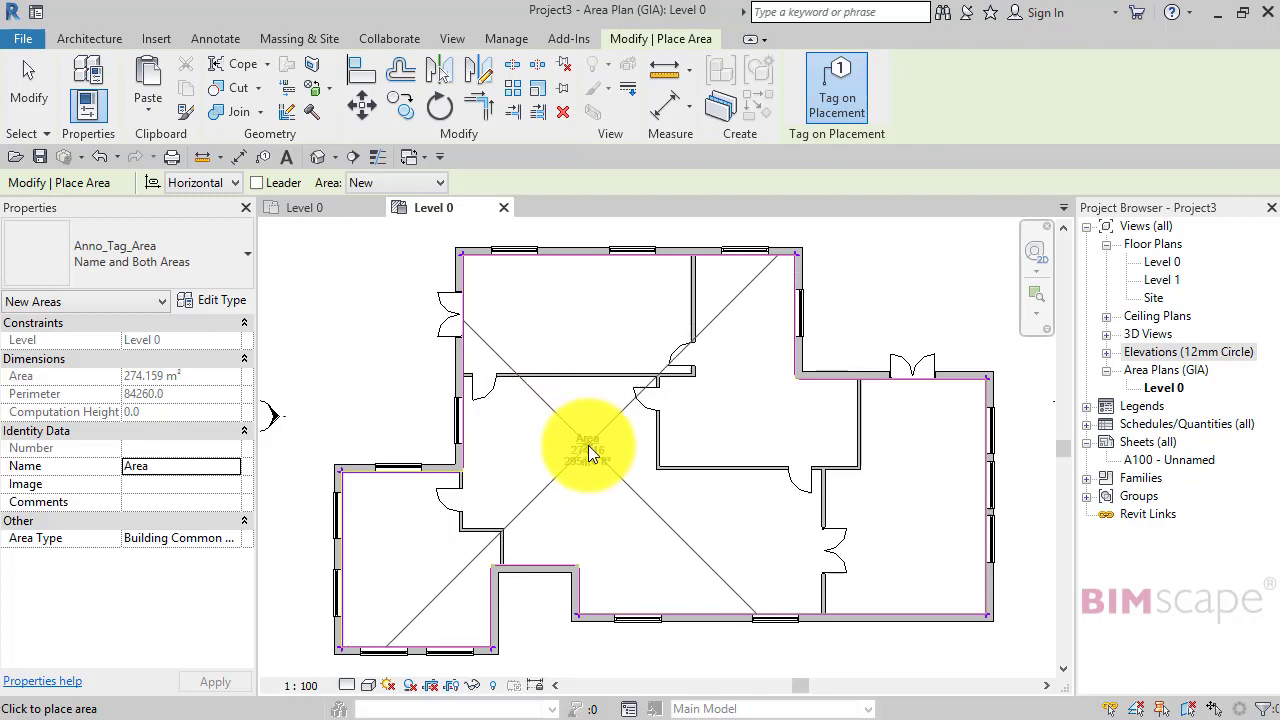
left_click(590, 447)
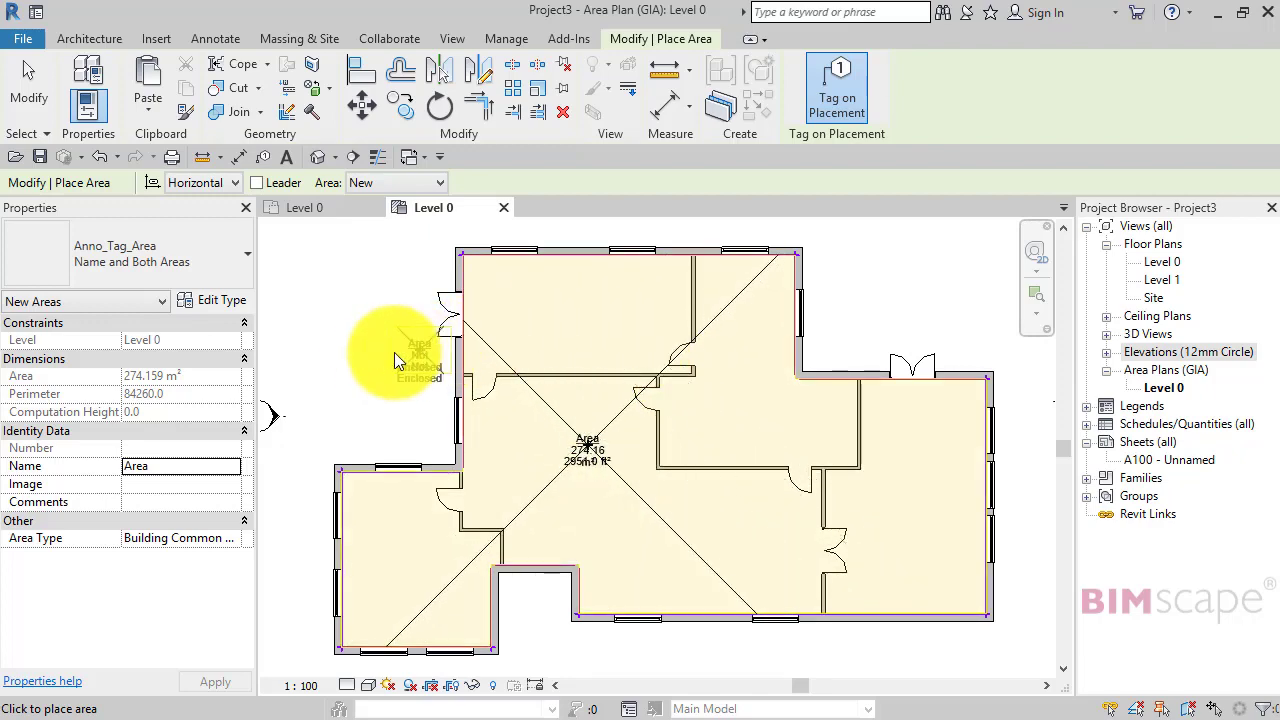
key("Escape")
key("Escape")
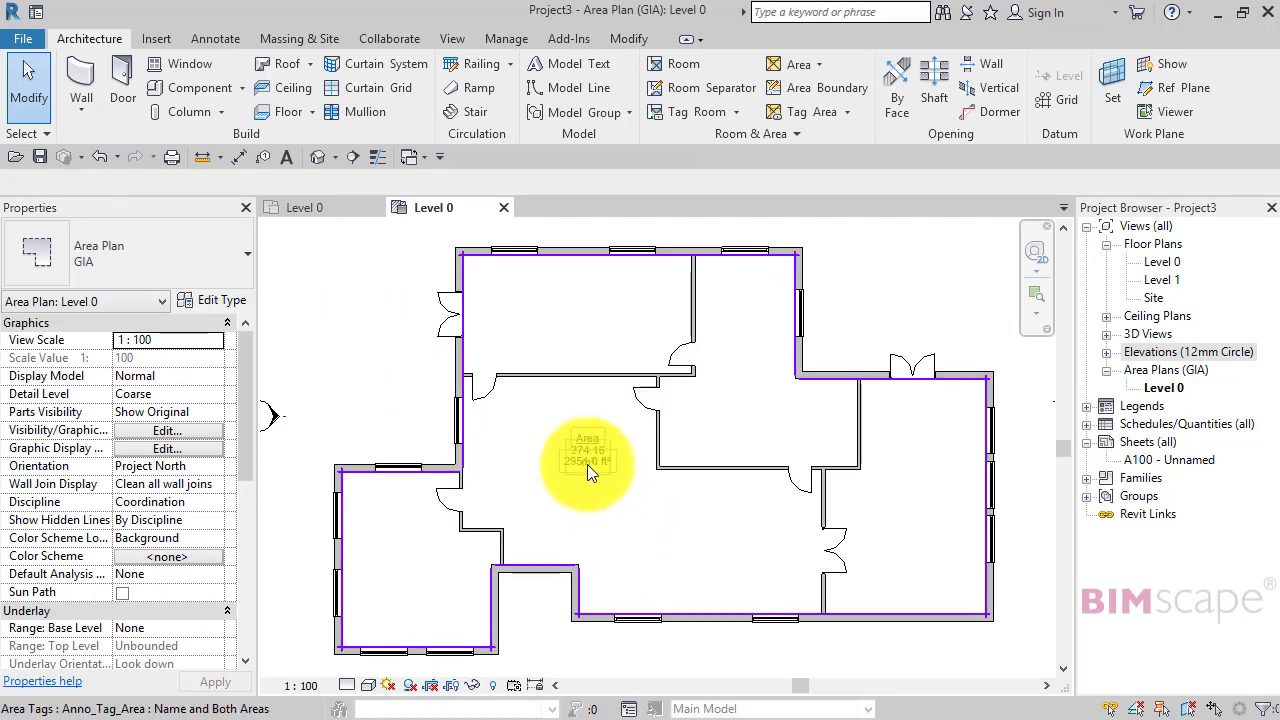
scroll(585, 482, "up", 5)
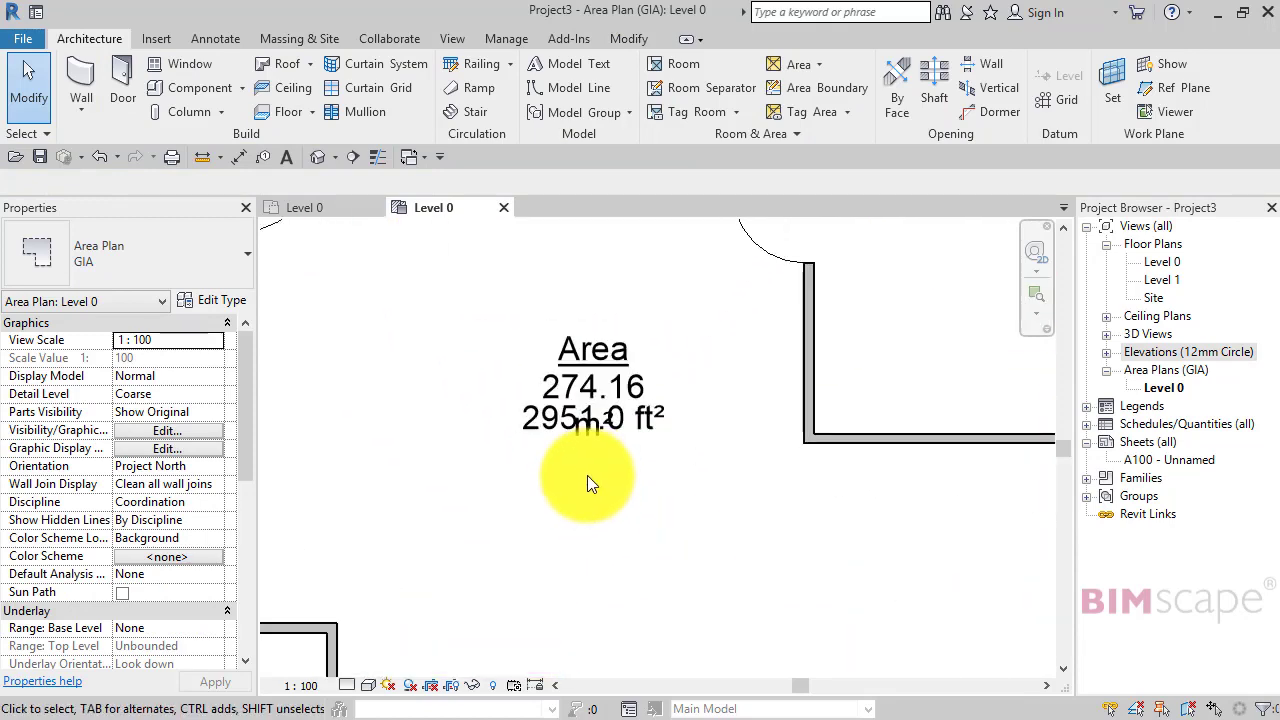
scroll(587, 475, "up", 2)
middle_click_drag(610, 470, 617, 504)
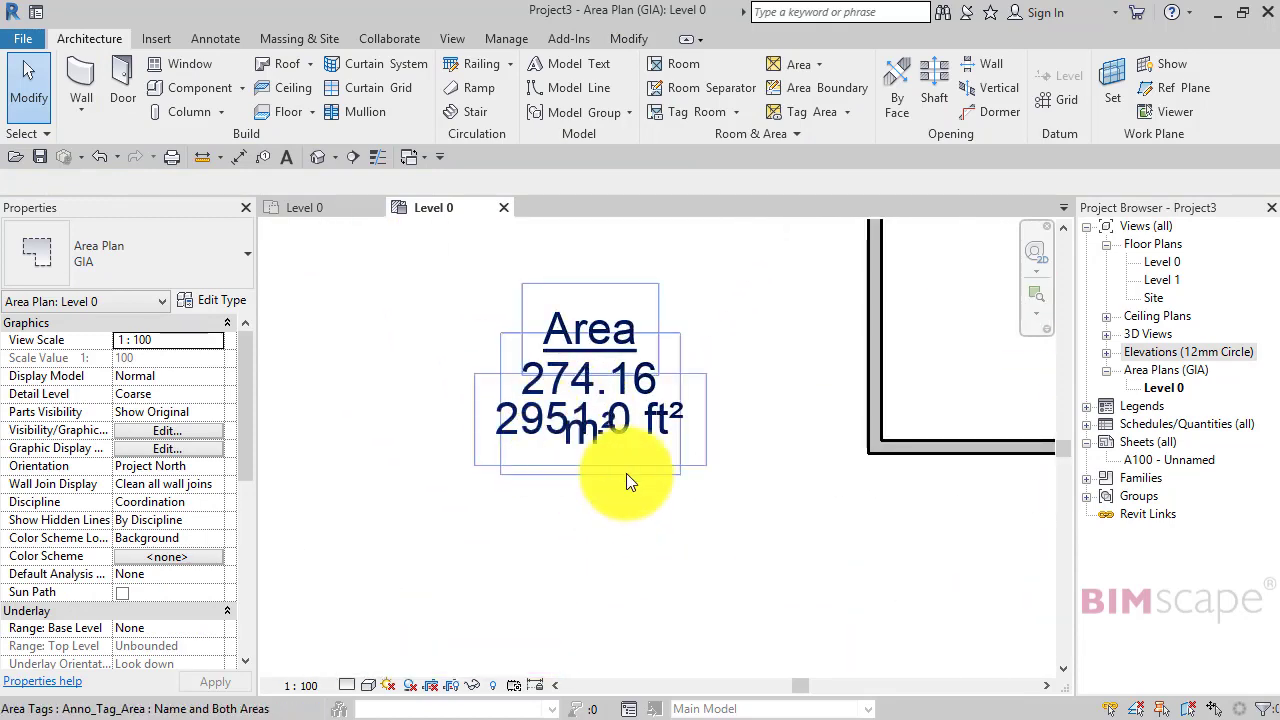
scroll(611, 391, "up", 1)
scroll(630, 433, "down", 2)
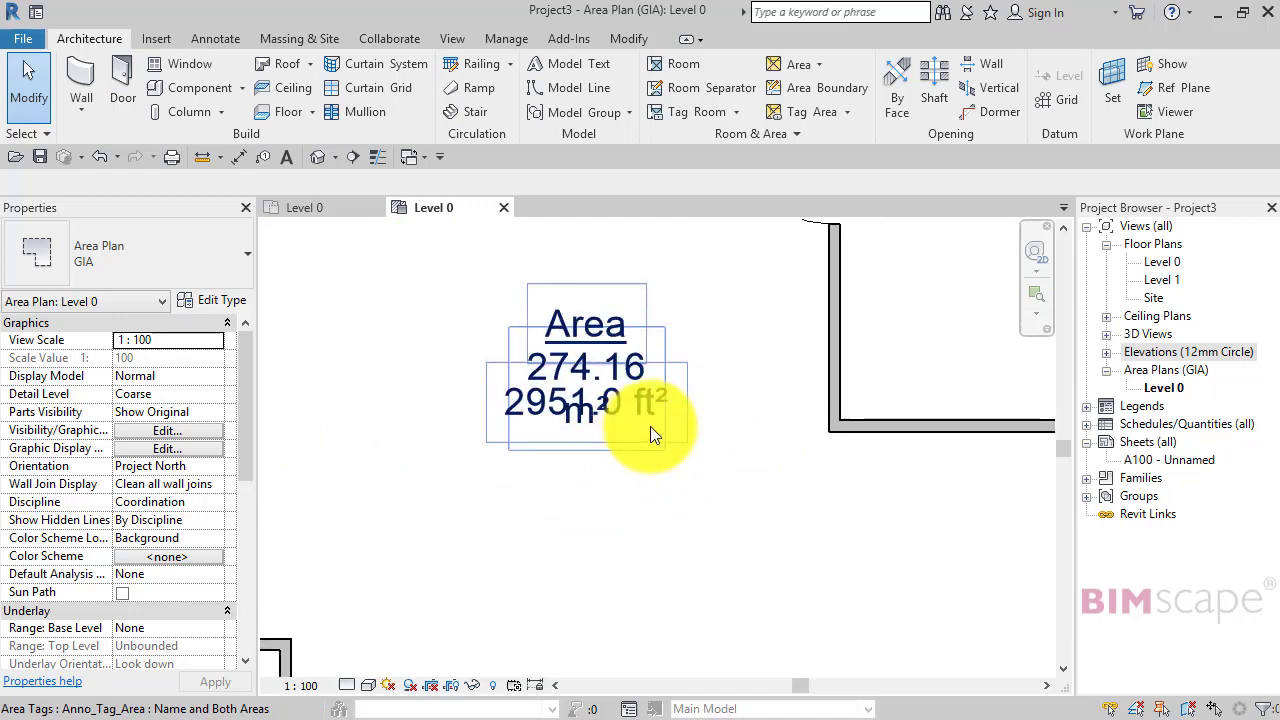
middle_click_drag(650, 426, 640, 424)
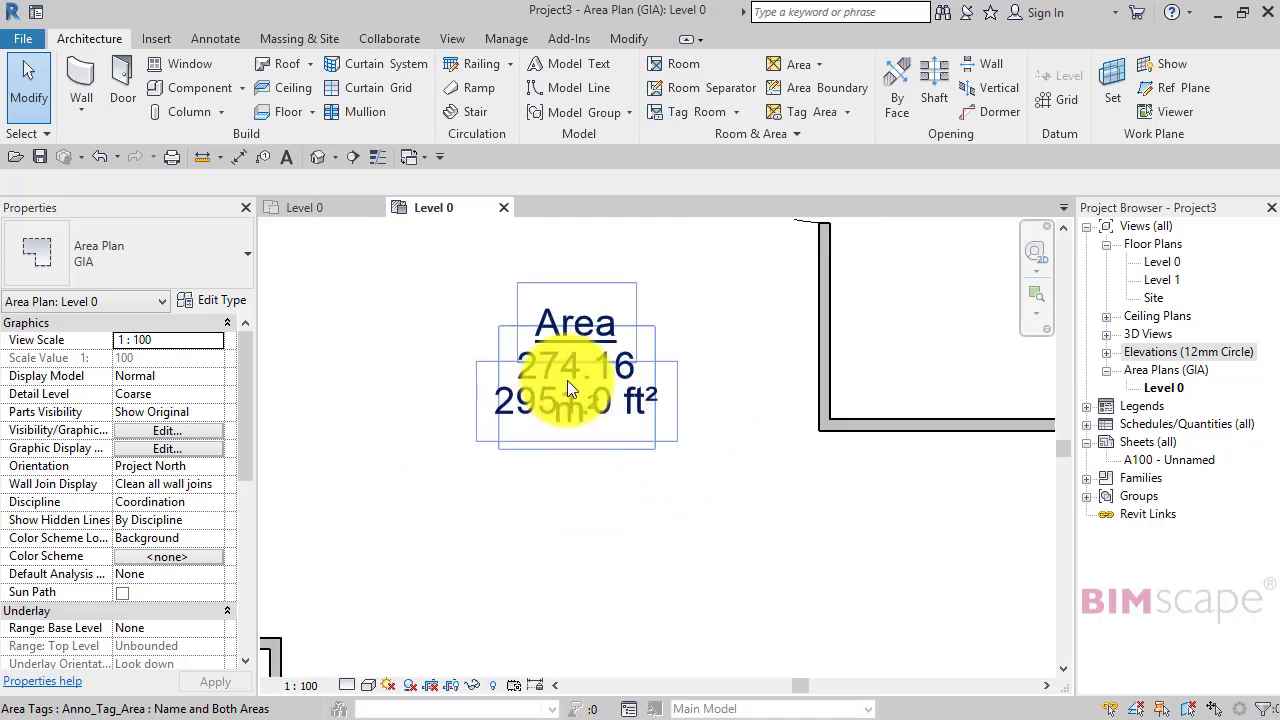
Edit the area tag family, stretch the upper and lower 150 labels wider, and load it back
left_click(567, 380)
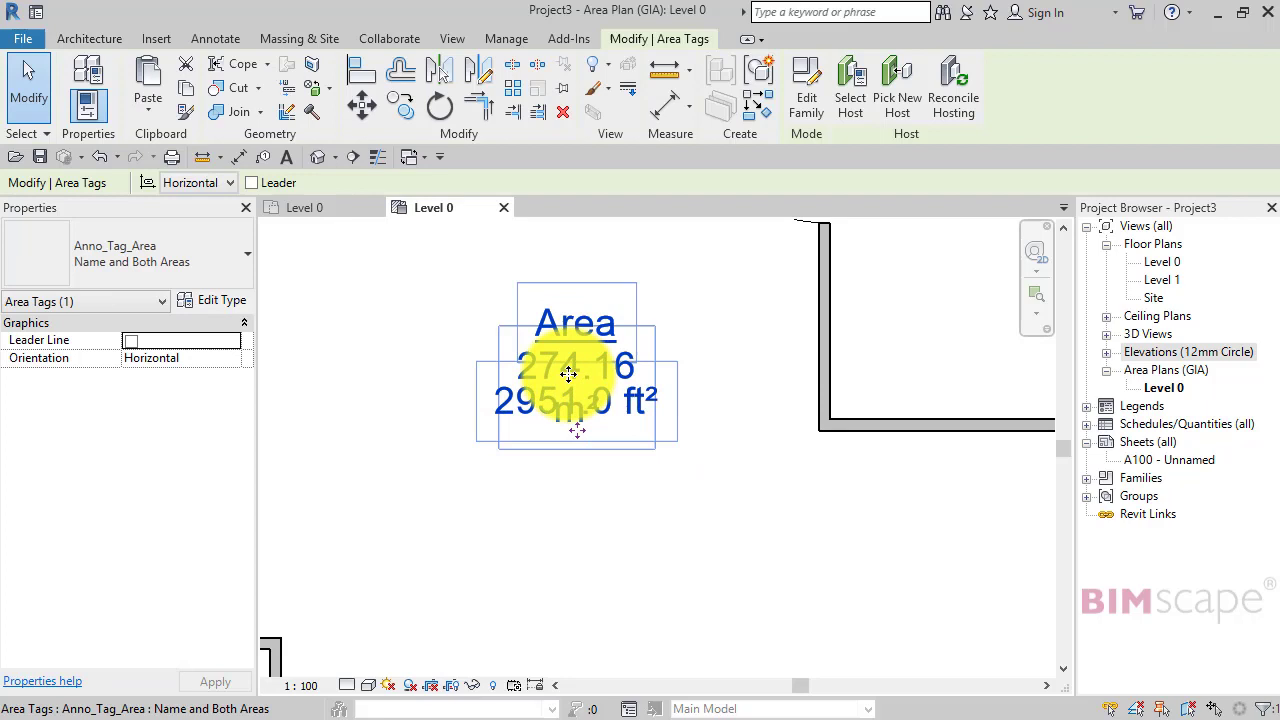
left_click(805, 88)
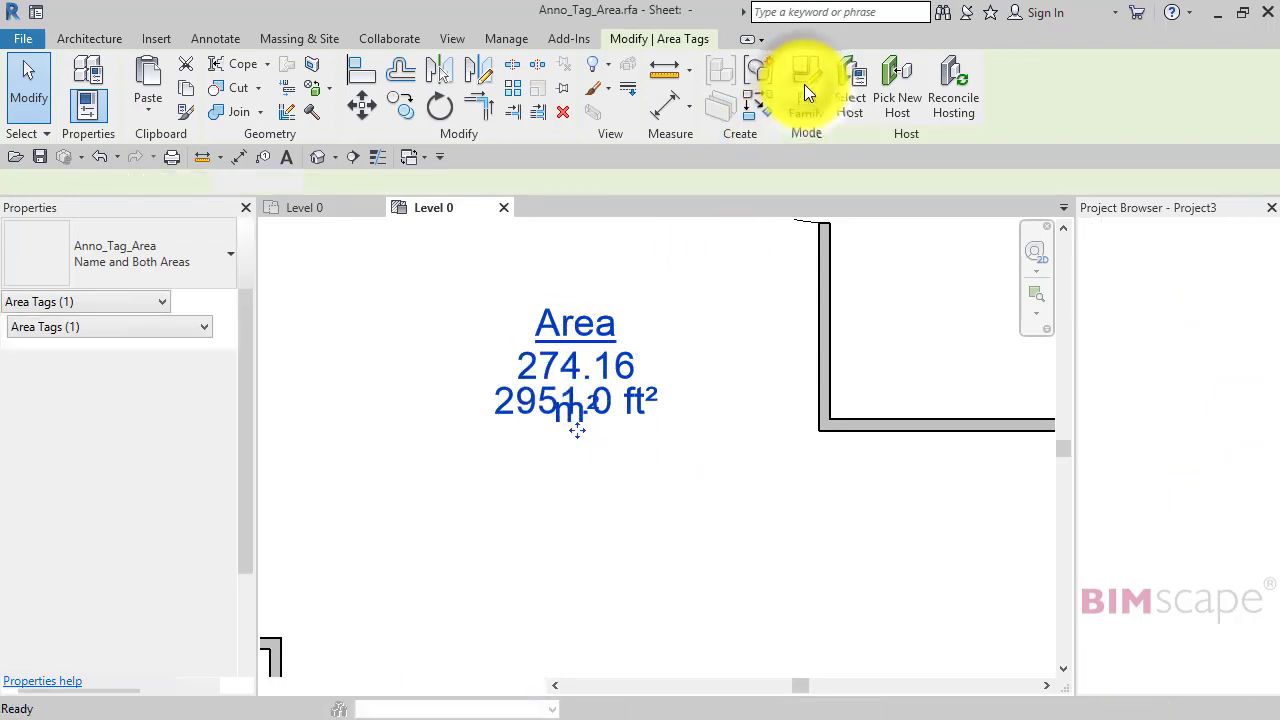
left_click(651, 460)
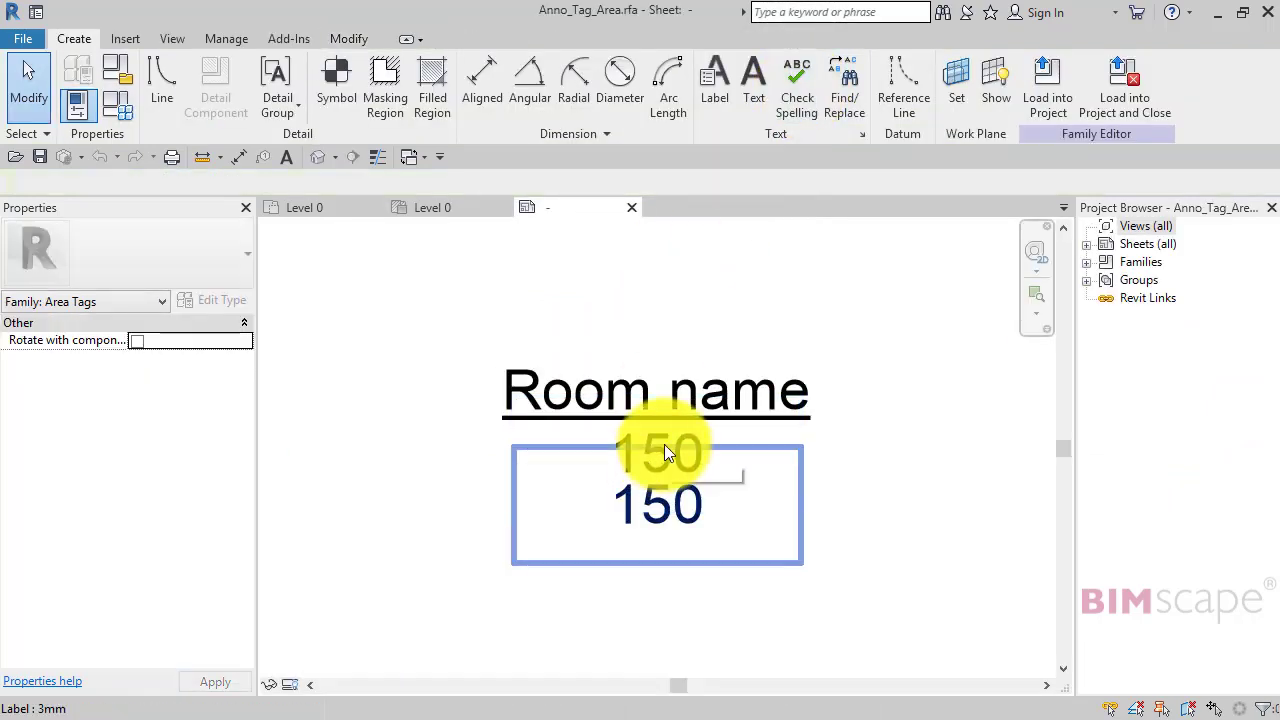
left_click(653, 458)
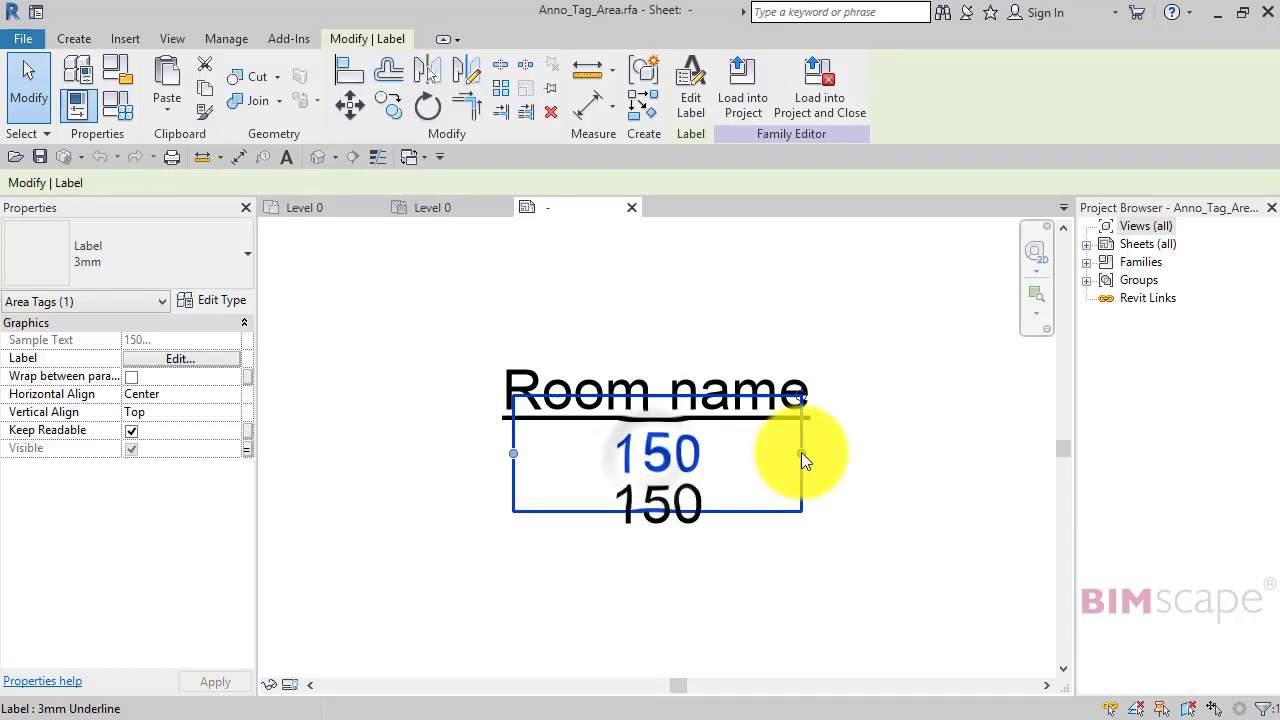
left_click_drag(801, 452, 957, 460)
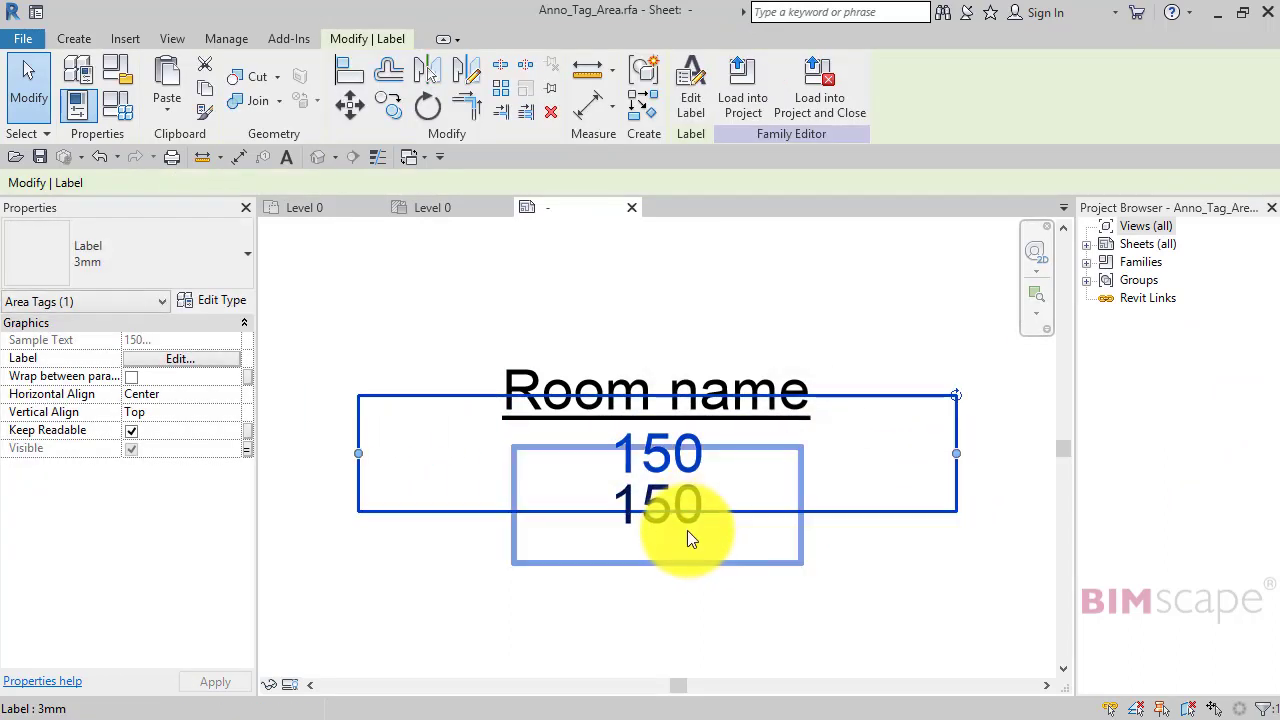
left_click(687, 530)
left_click_drag(801, 503, 950, 503)
left_click(737, 86)
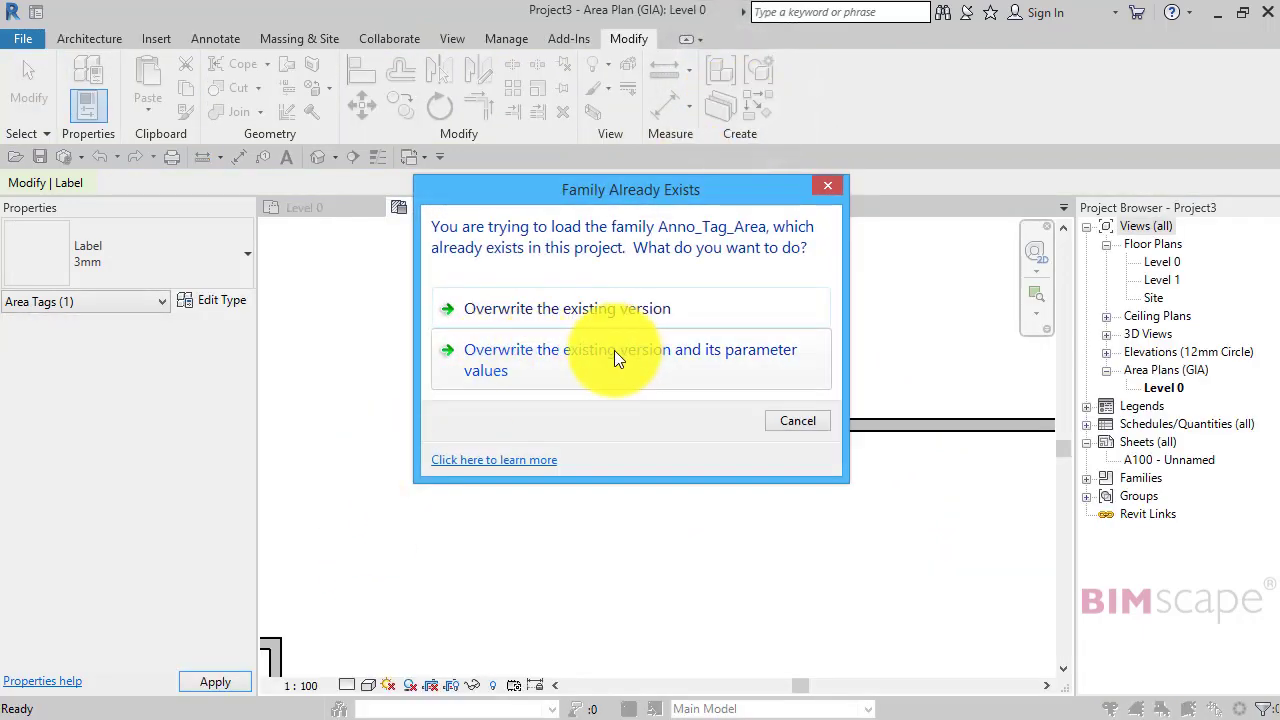
Overwrite the existing Anno_Tag_Area family and its parameter values, then zoom out to the plan
left_click(614, 352)
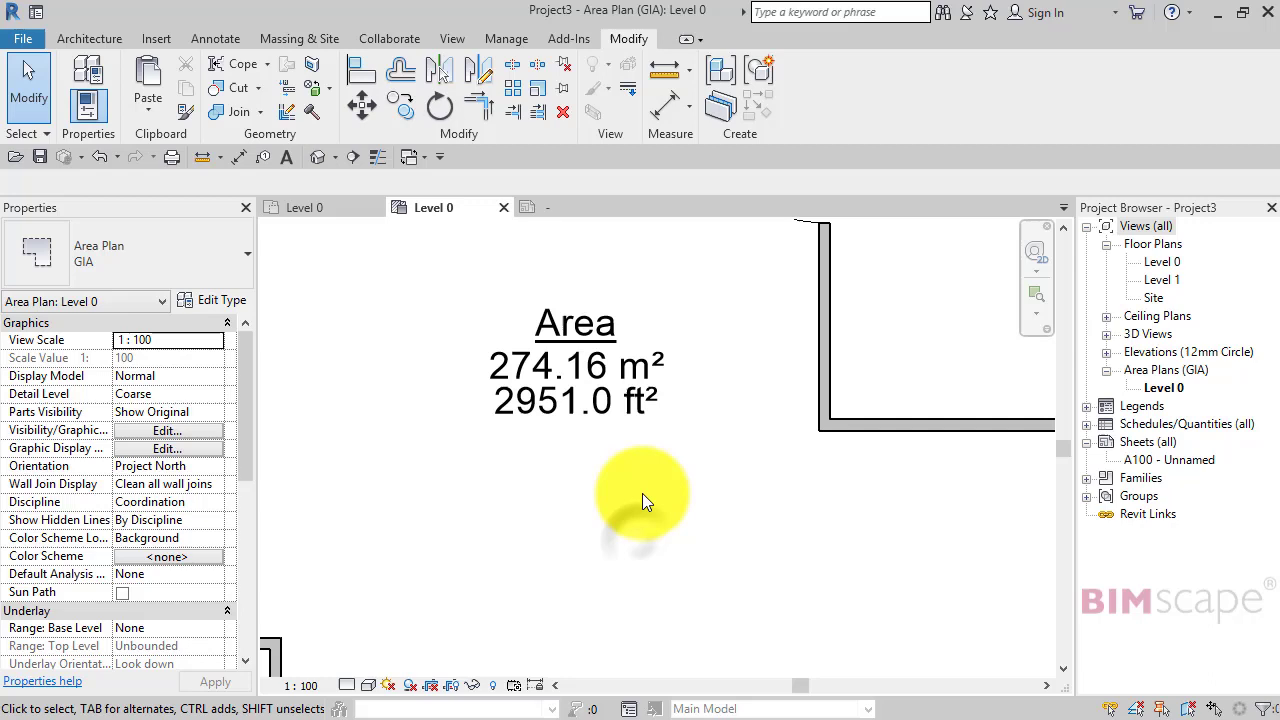
scroll(636, 487, "down", 1)
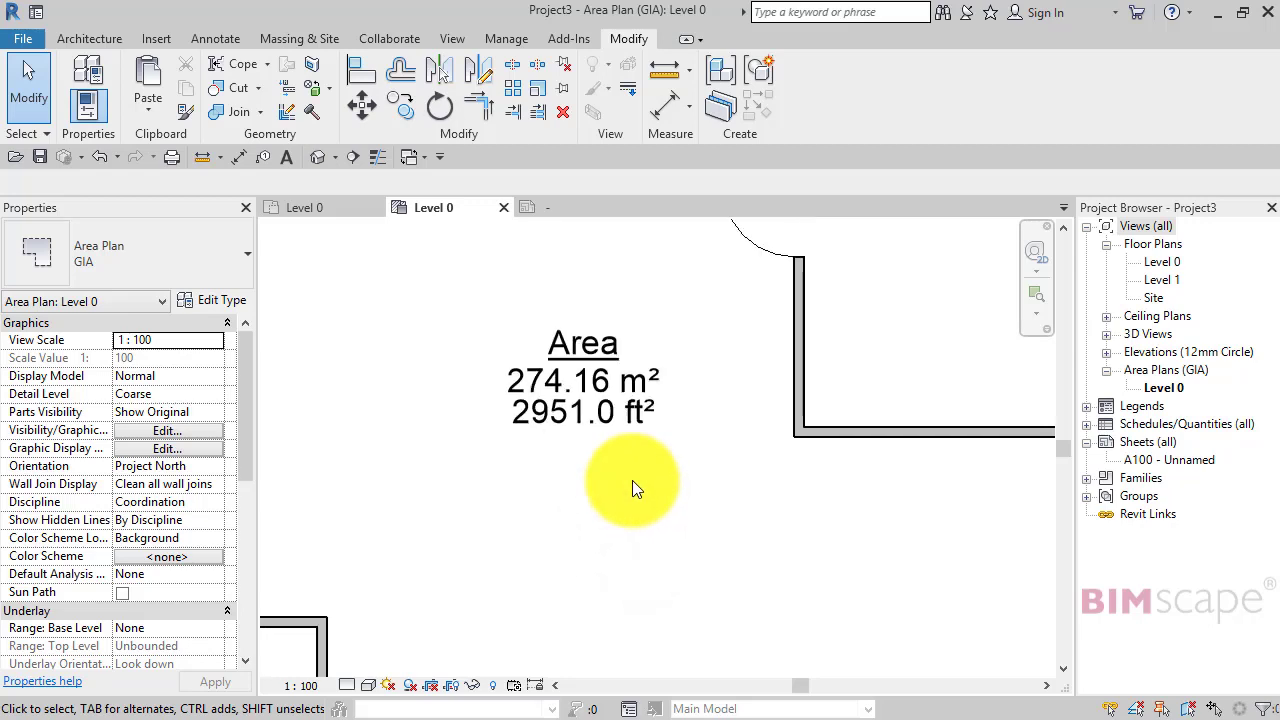
scroll(589, 485, "down", 2)
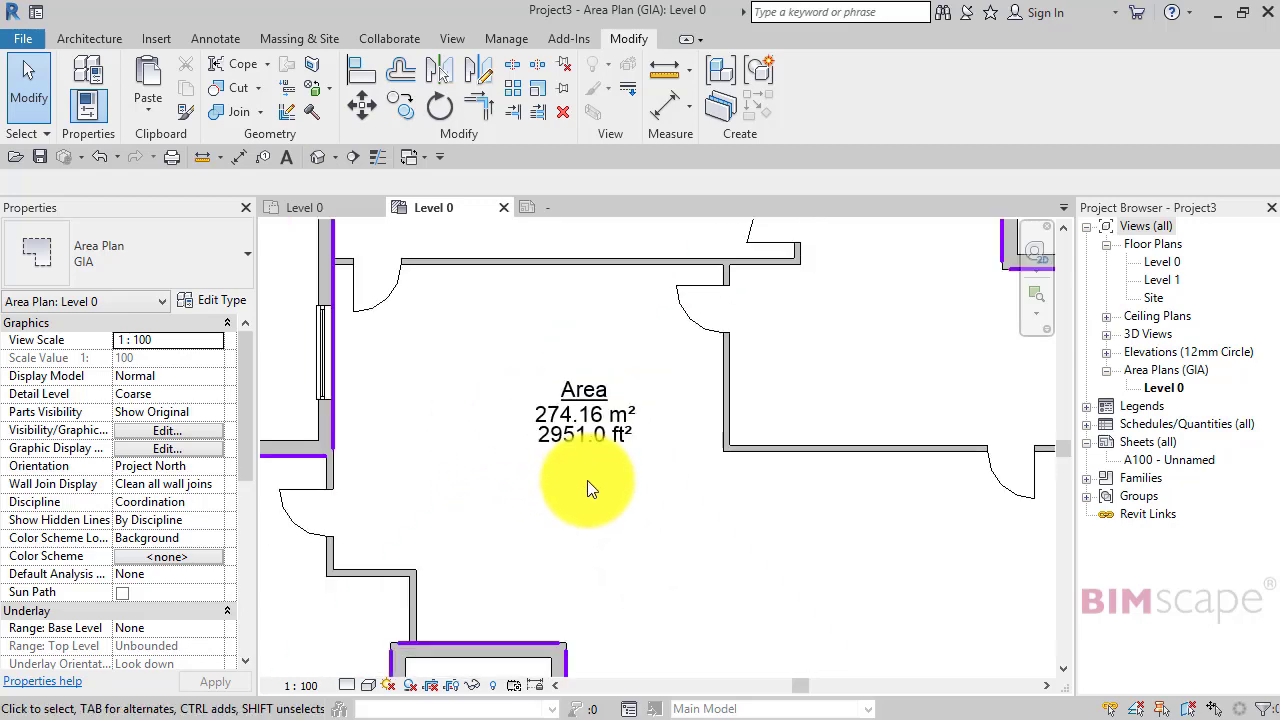
scroll(585, 483, "down", 5)
middle_click_drag(650, 518, 611, 509)
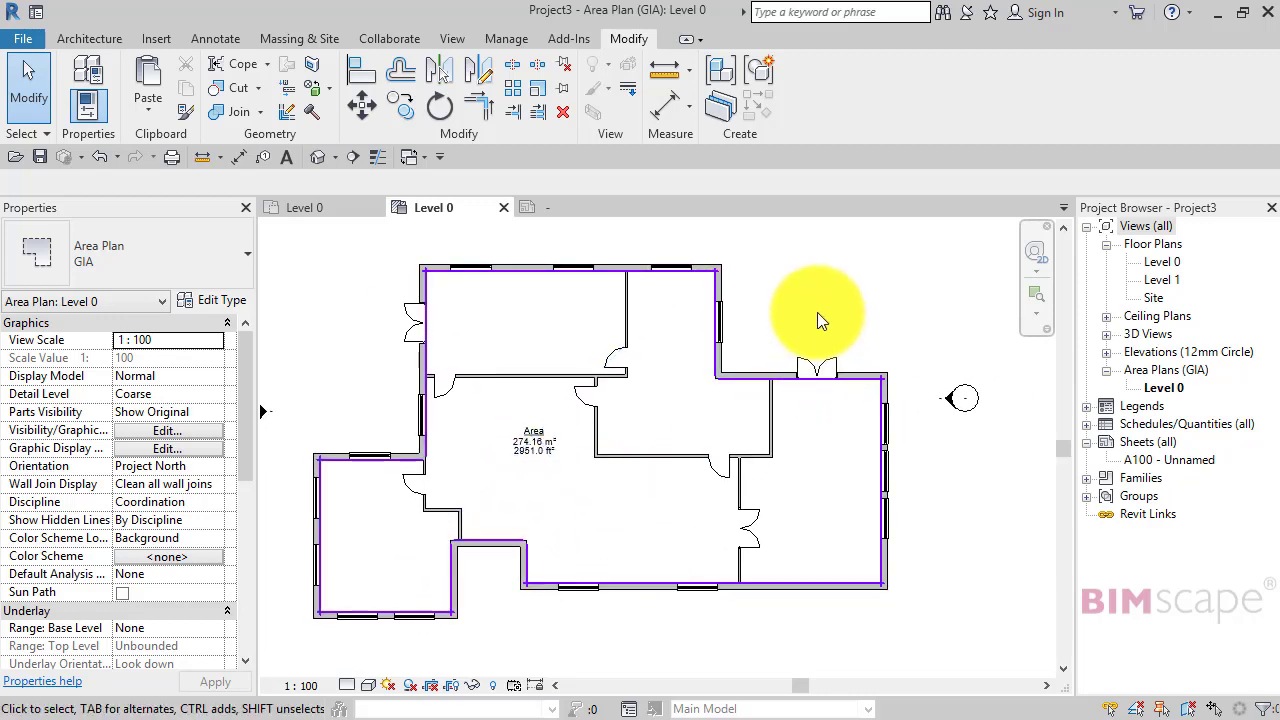